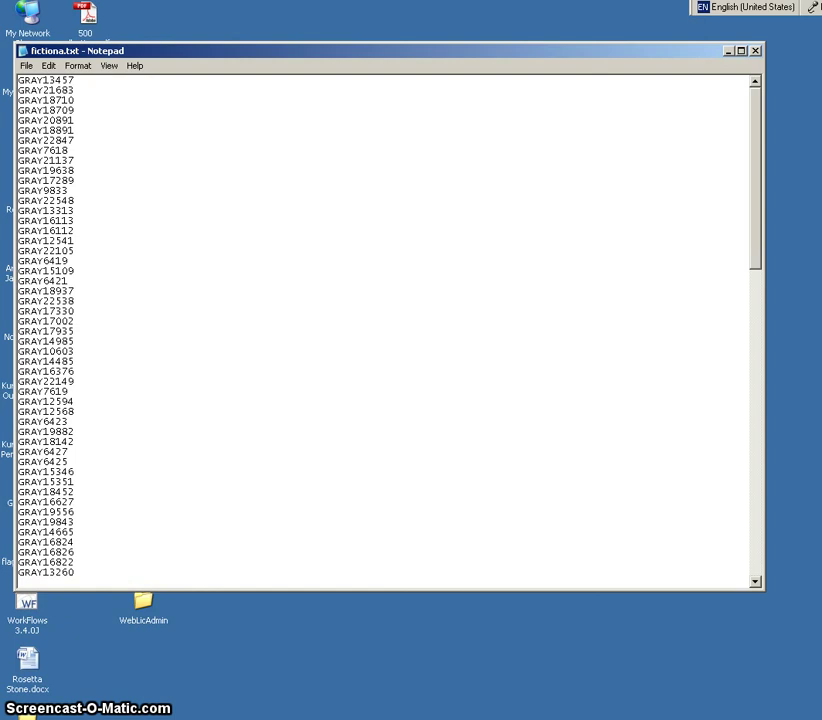
# Step: Switch to the Koha staff client in Internet Explorer and open the Inventory/stocktaking tool
pyautogui.hotkey('alt', 'Tab')
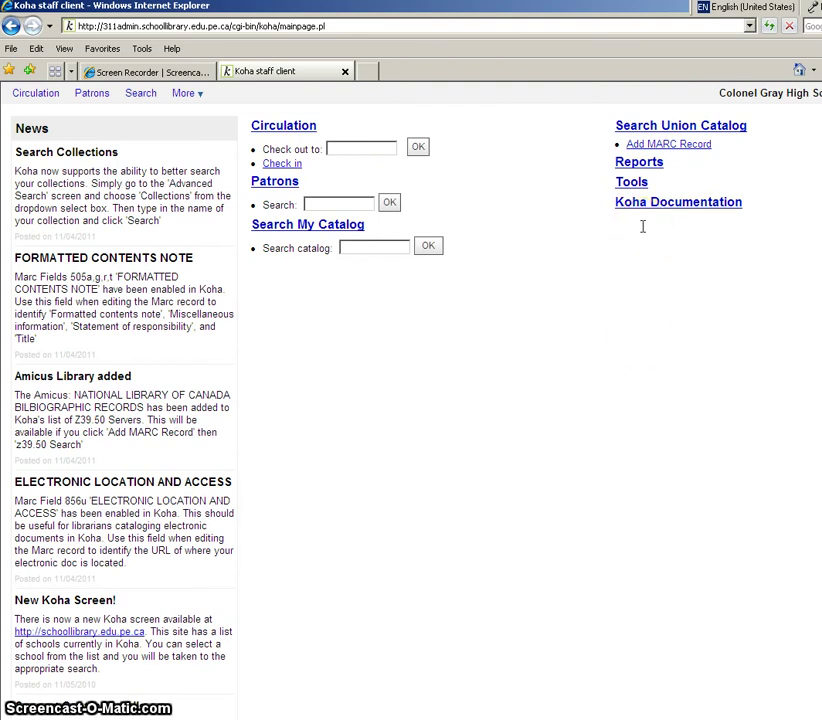
pyautogui.click(630, 184)
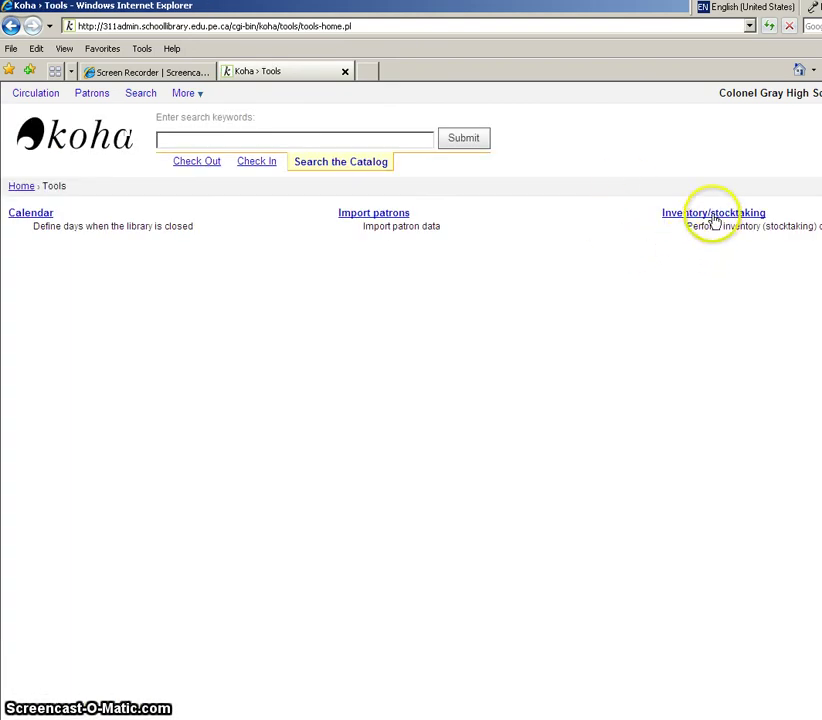
pyautogui.click(713, 216)
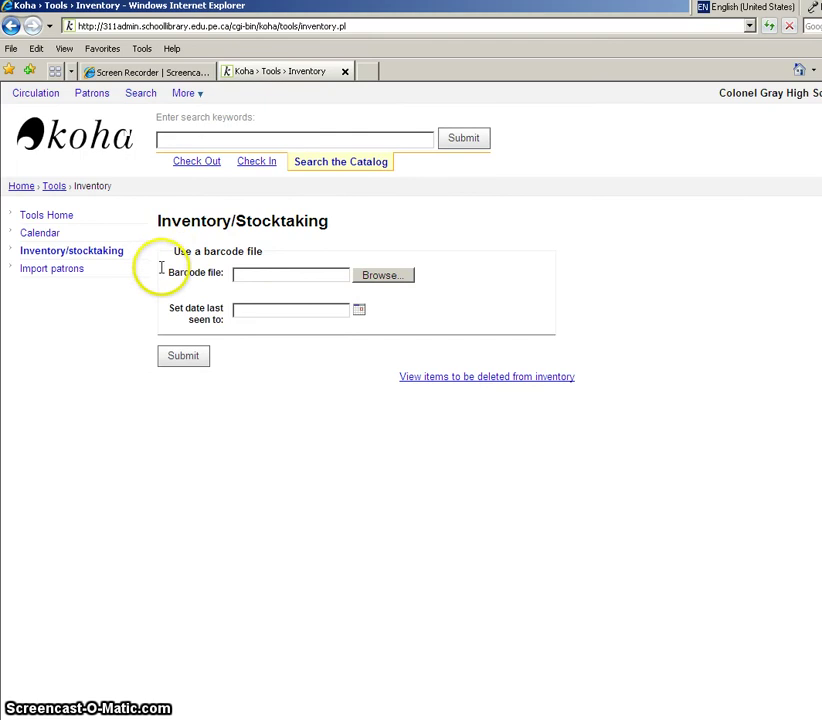
# Step: Choose fictiona.txt from the STORE N GO (P:) drive as the barcode file for the inventory
pyautogui.click(322, 274)
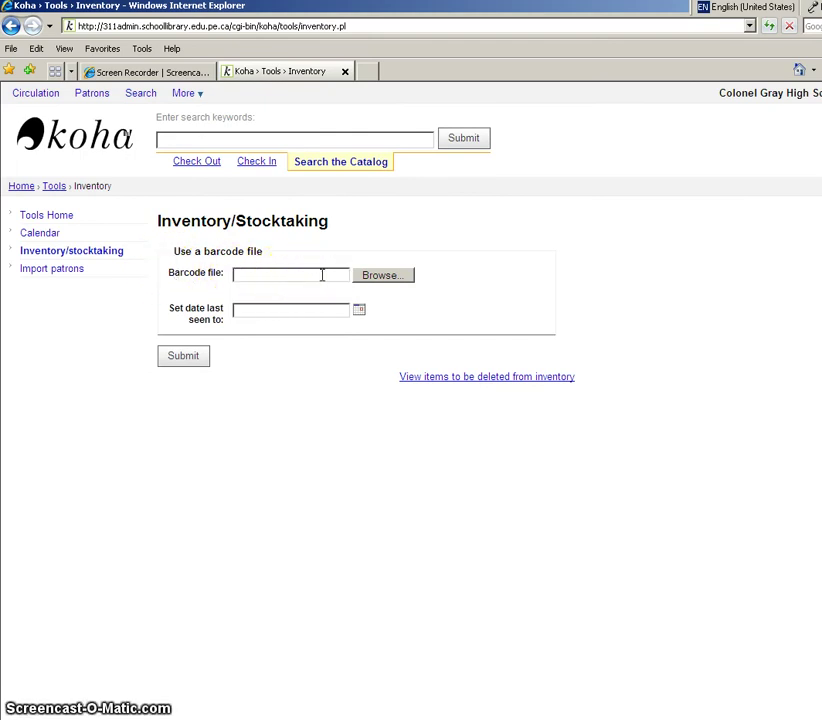
pyautogui.click(379, 276)
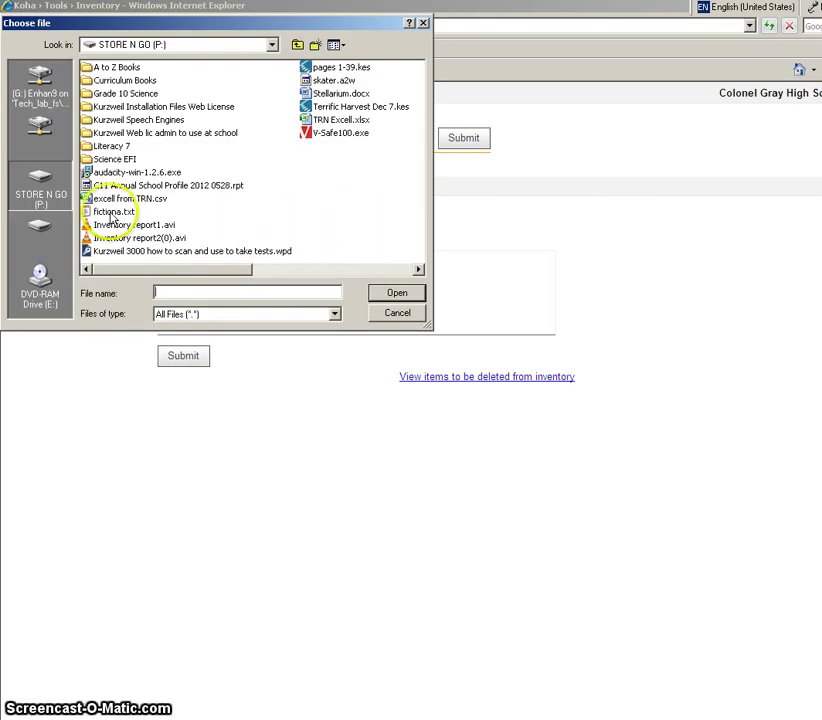
pyautogui.click(112, 214)
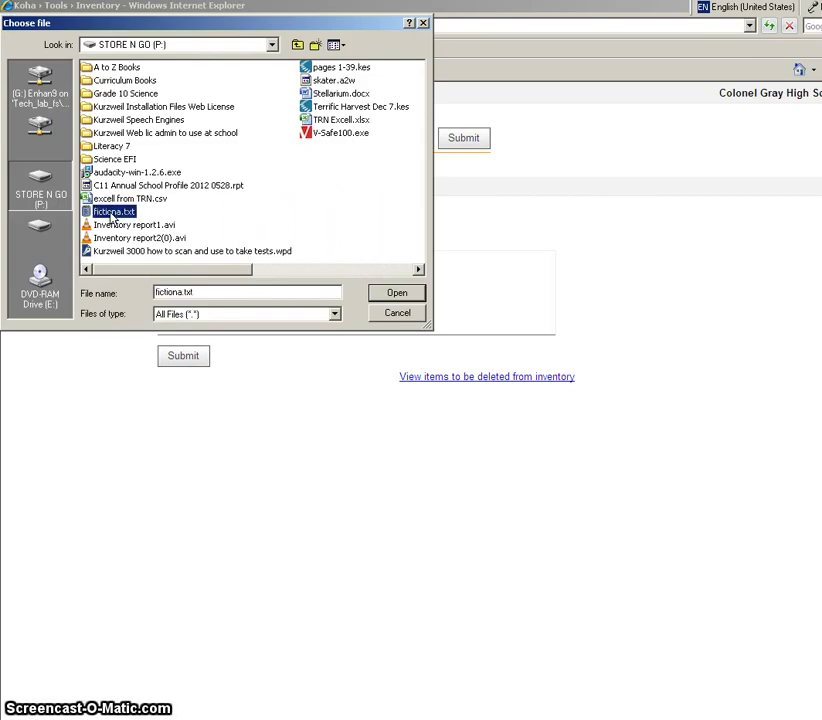
pyautogui.click(149, 216)
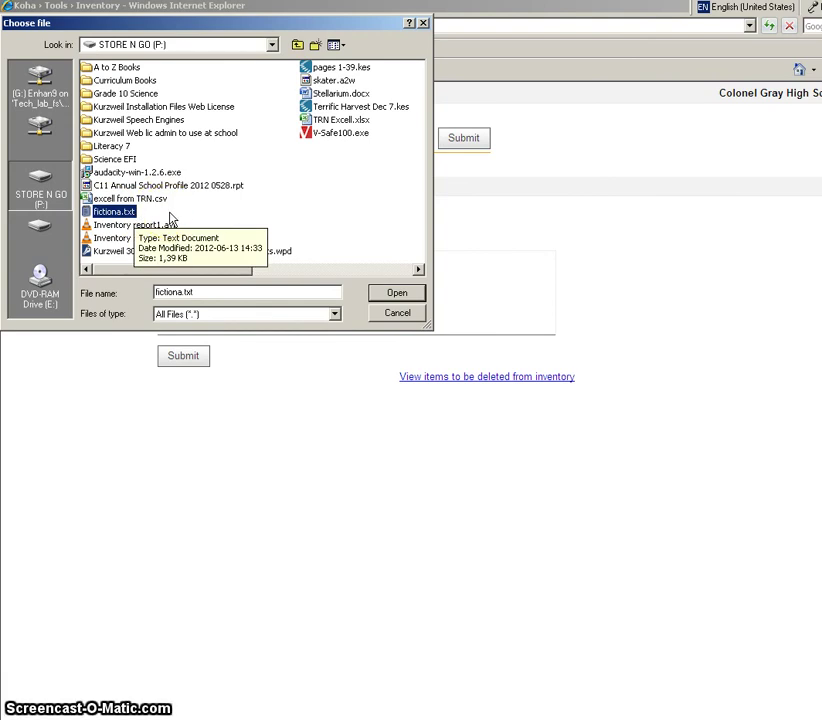
pyautogui.click(397, 292)
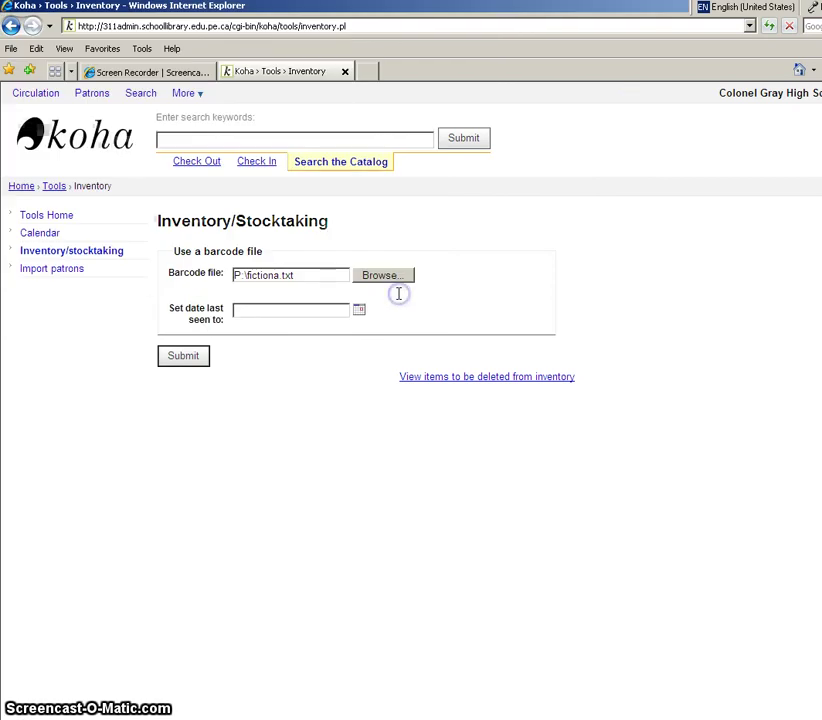
# Step: Set the date last seen to June 14, 2012 and submit the barcode file
pyautogui.click(170, 320)
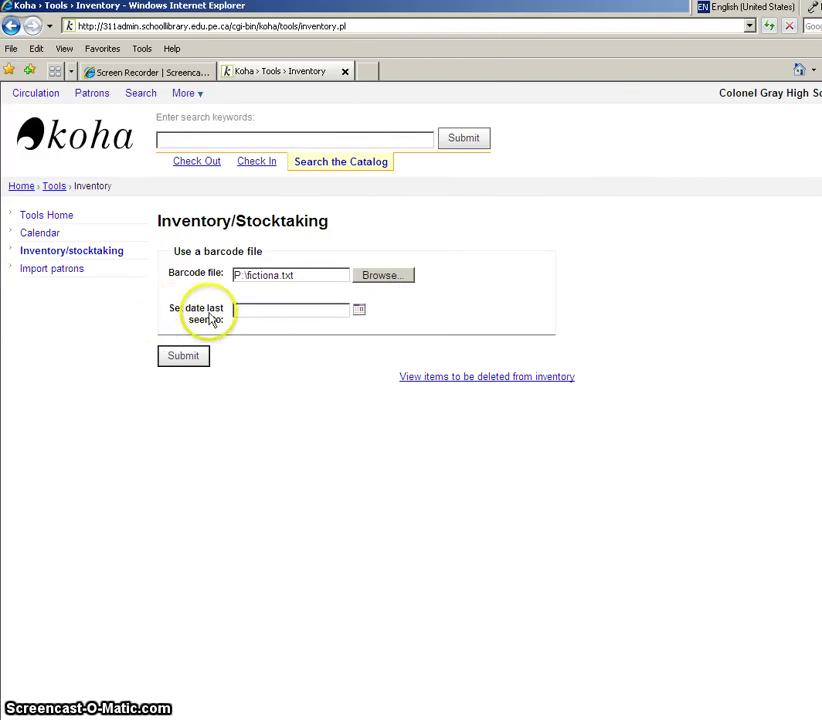
pyautogui.click(360, 312)
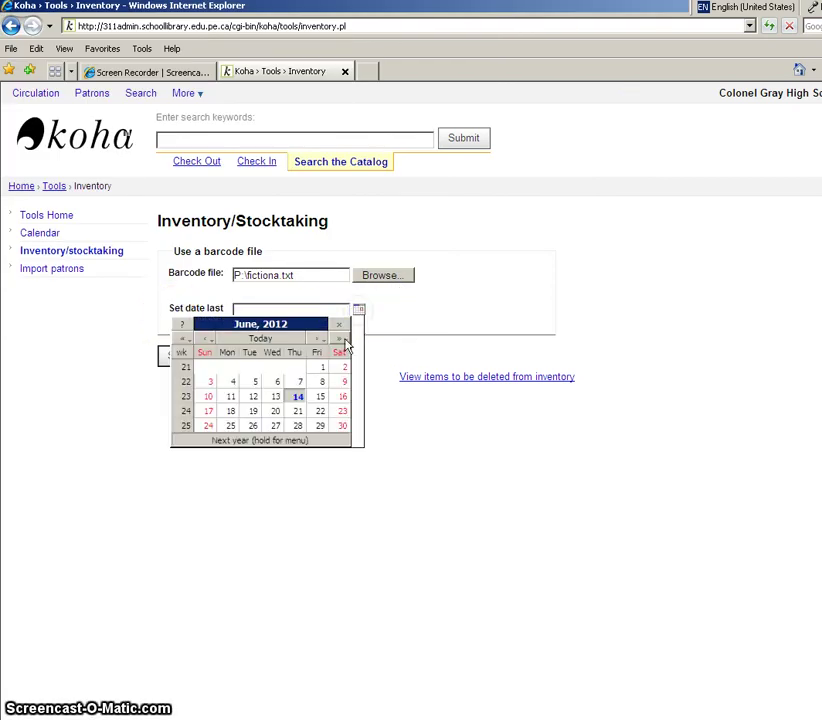
pyautogui.click(298, 400)
pyautogui.click(190, 362)
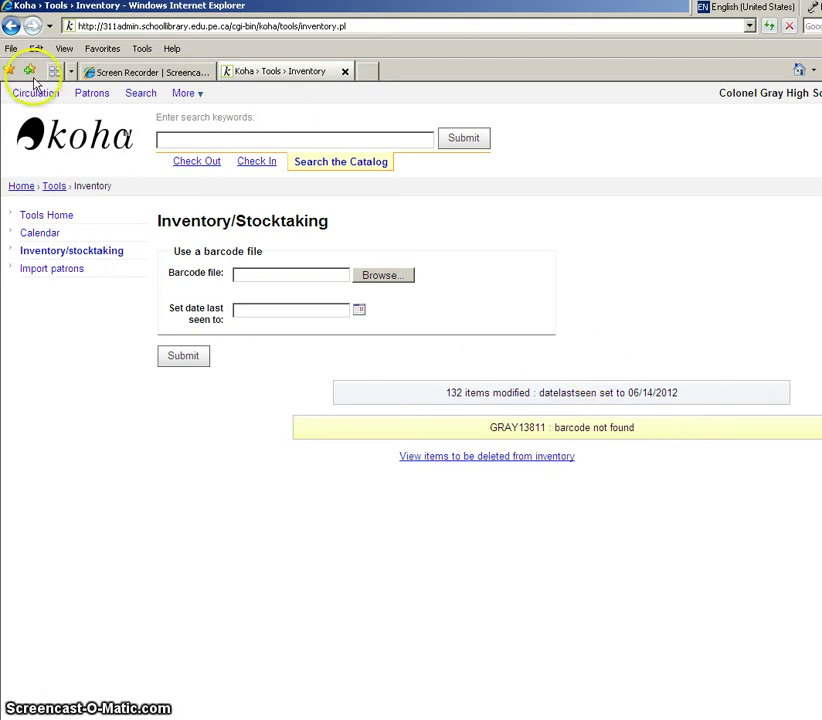
# Step: Preview how the inventory upload results page would print, and close the preview
pyautogui.click(12, 48)
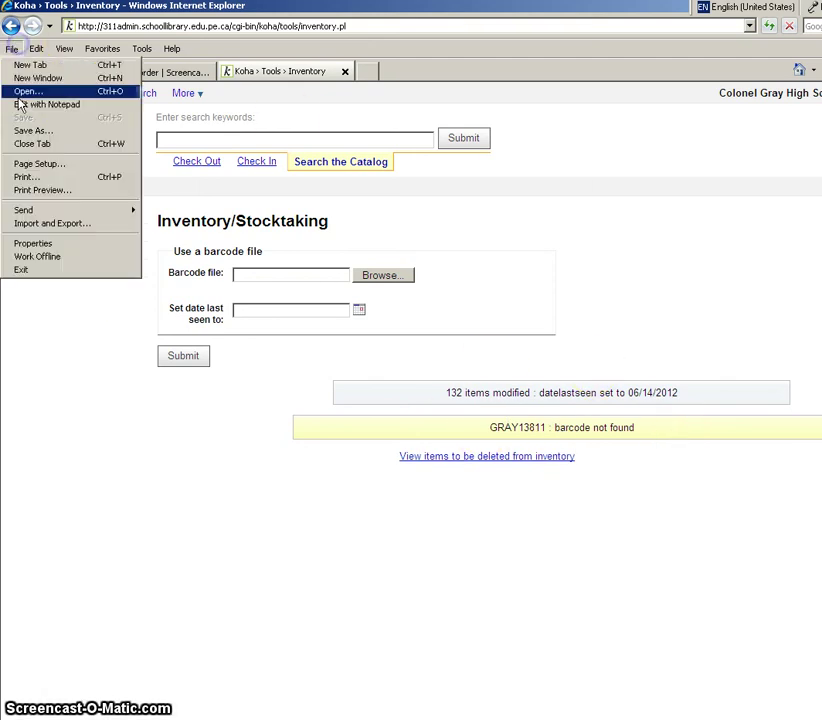
pyautogui.click(29, 195)
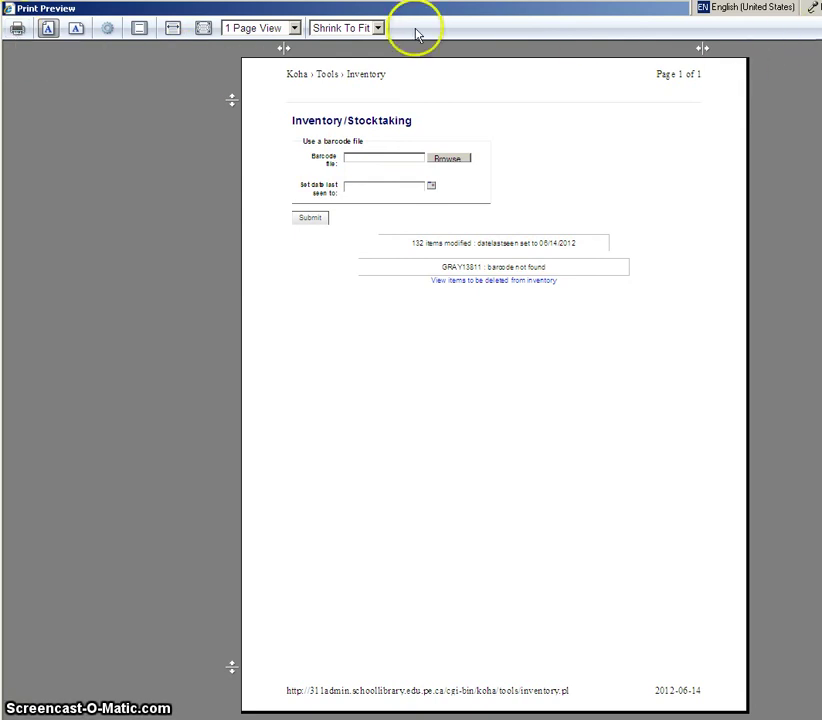
pyautogui.press('Escape')
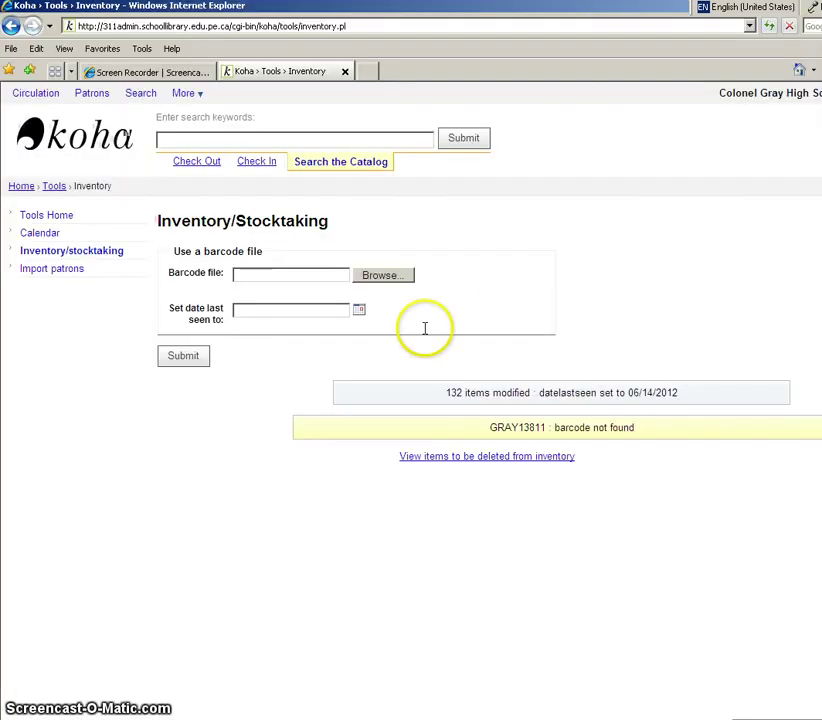
# Step: Open the items to be deleted from inventory and set the item location range from F AAA to F AZZ
pyautogui.click(479, 458)
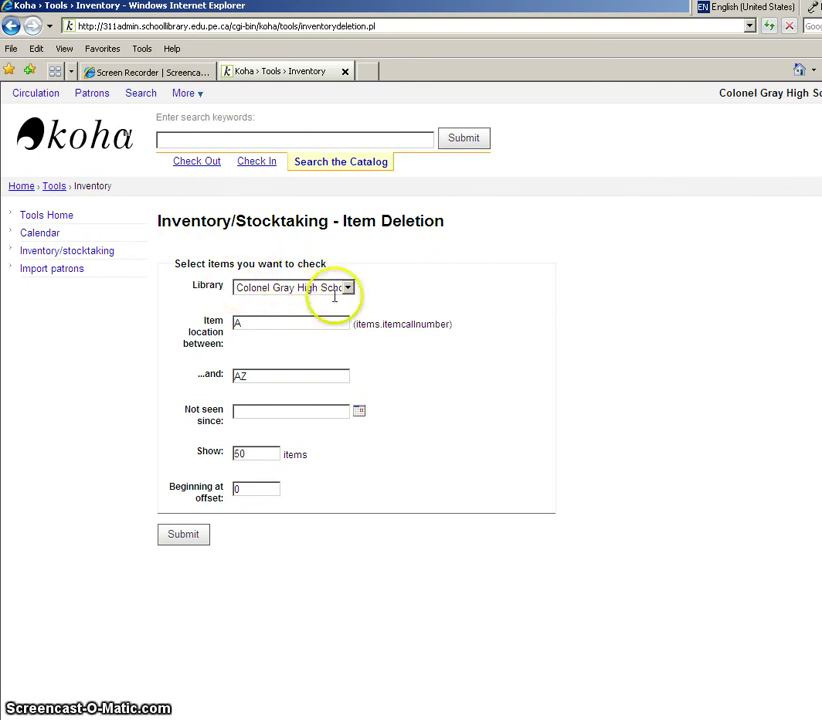
pyautogui.click(251, 323)
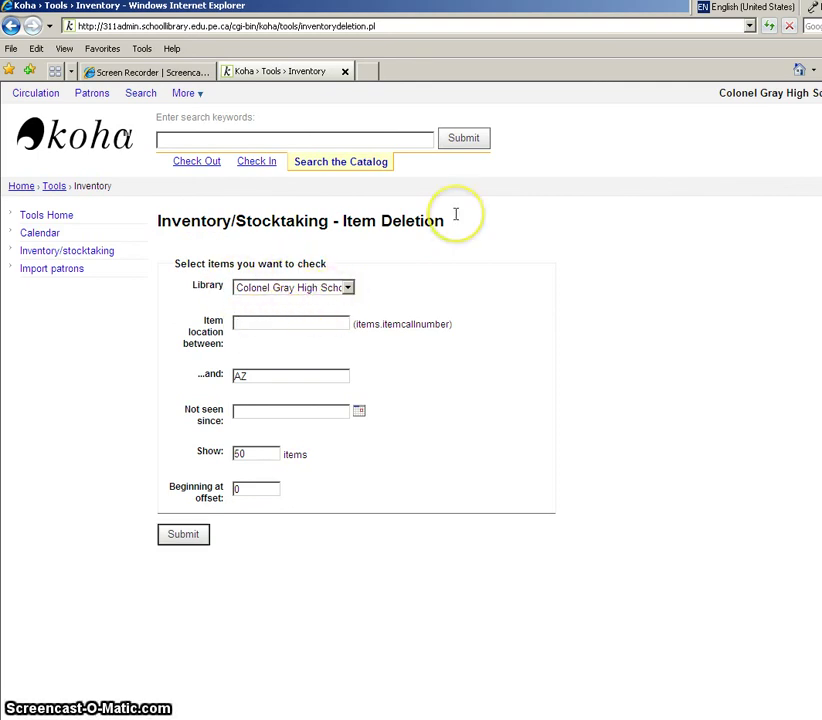
pyautogui.write('F AAA')
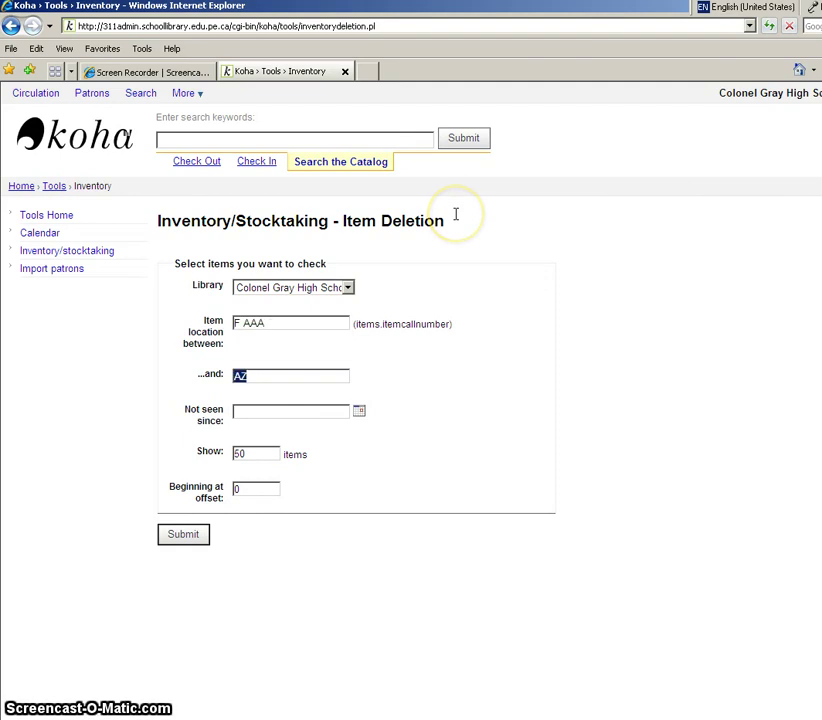
pyautogui.press('BackSpace')
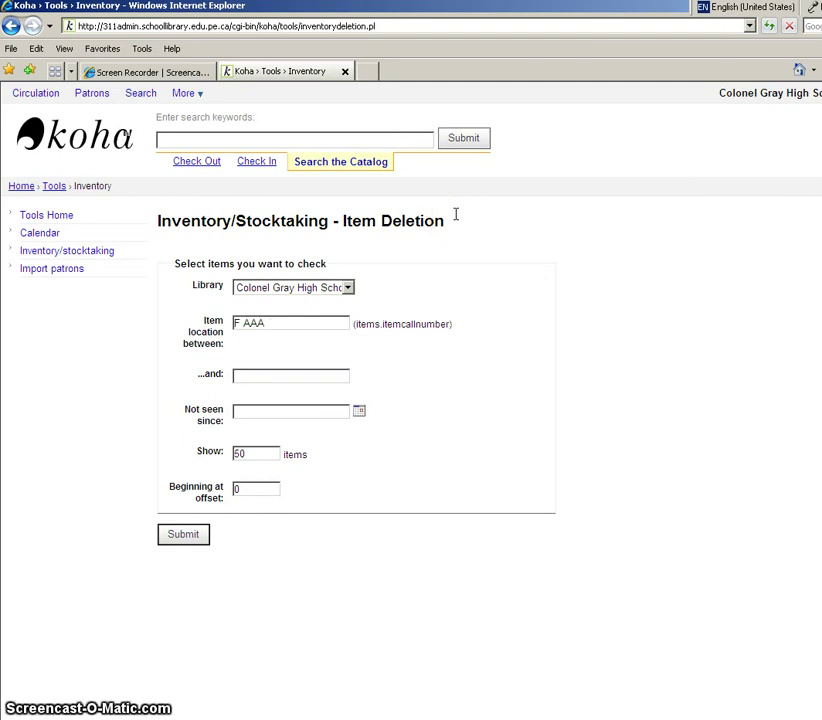
pyautogui.write('F')
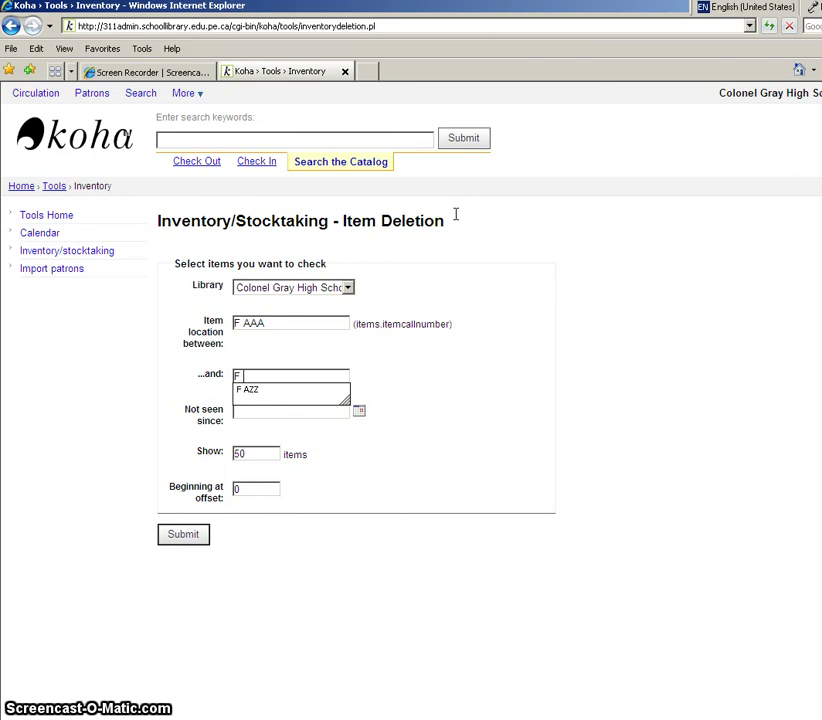
pyautogui.write(' A')
pyautogui.press('Down')
pyautogui.press('Return')
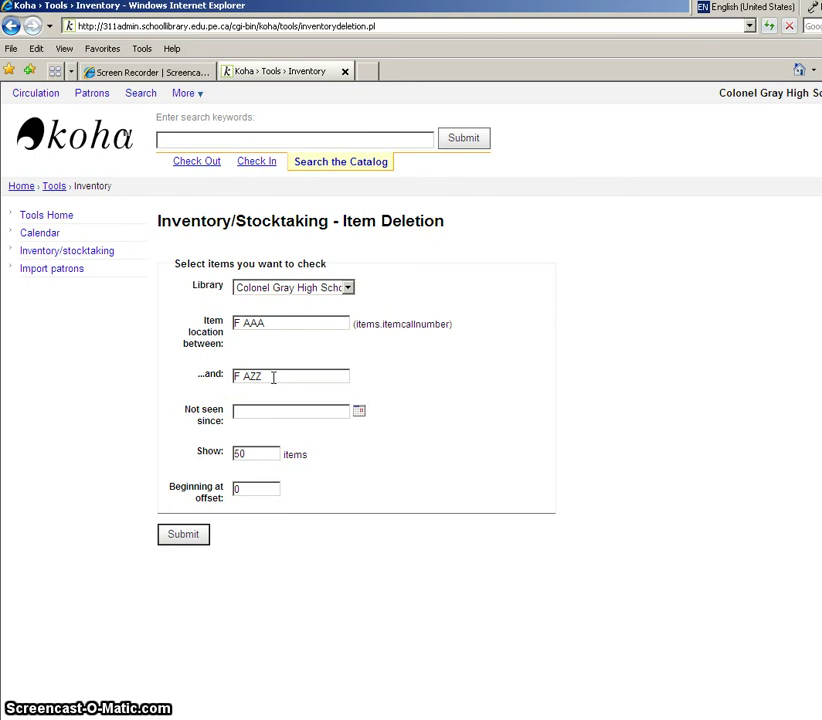
# Step: Set the not-seen-since date to 06/14/2012 and submit the item deletion query
pyautogui.click(360, 412)
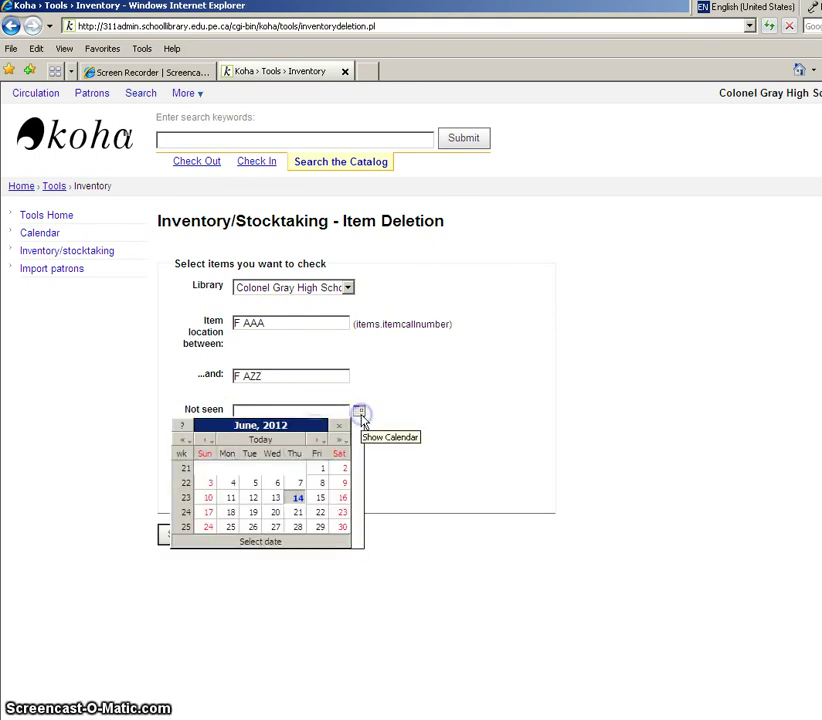
pyautogui.click(299, 497)
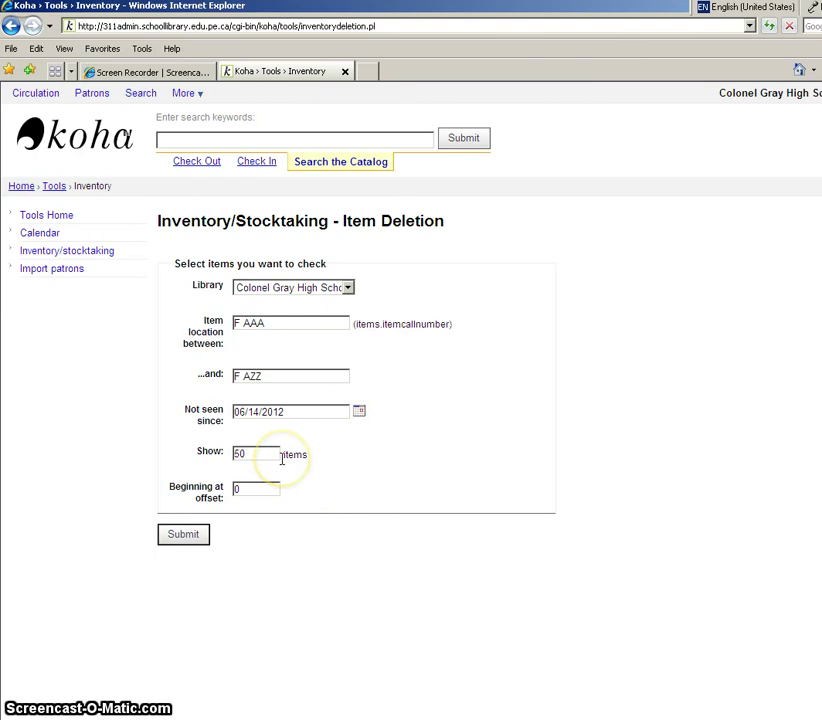
pyautogui.click(284, 457)
pyautogui.click(253, 490)
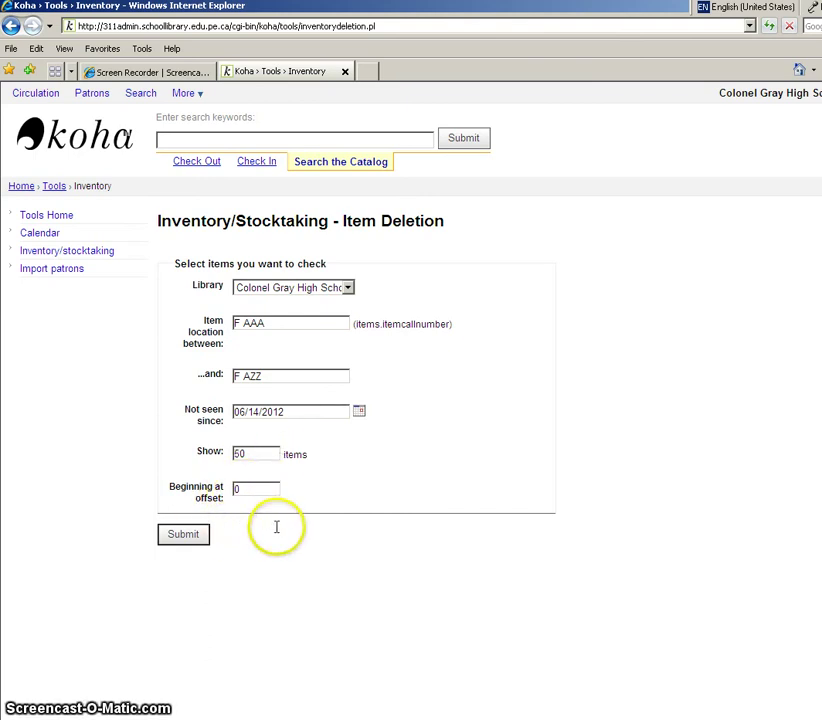
pyautogui.click(180, 537)
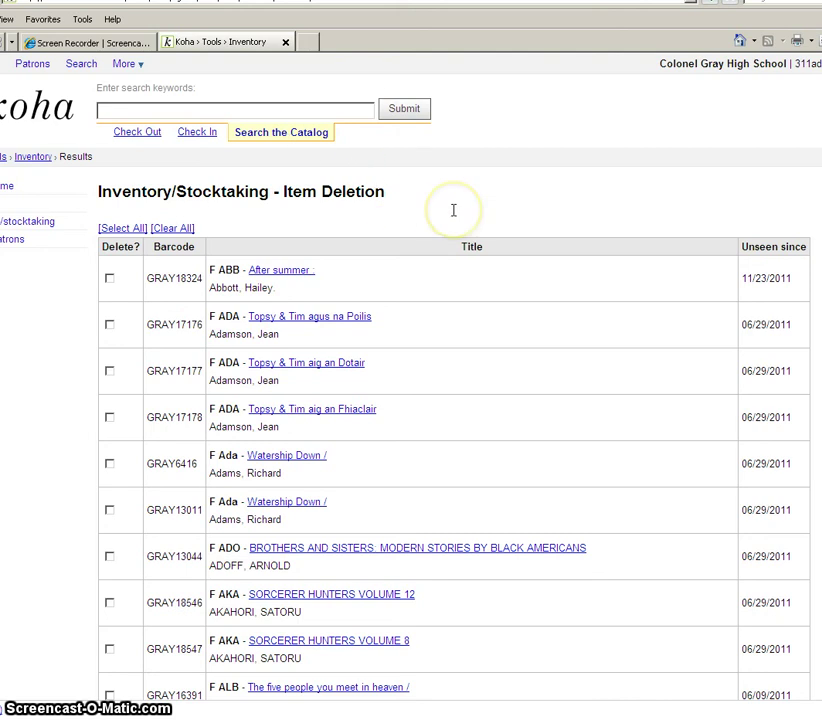
# Step: Examine the full list of unseen items, checking their barcodes, titles, unseen dates and the available deletion options
pyautogui.scroll(-2, 680, 307)
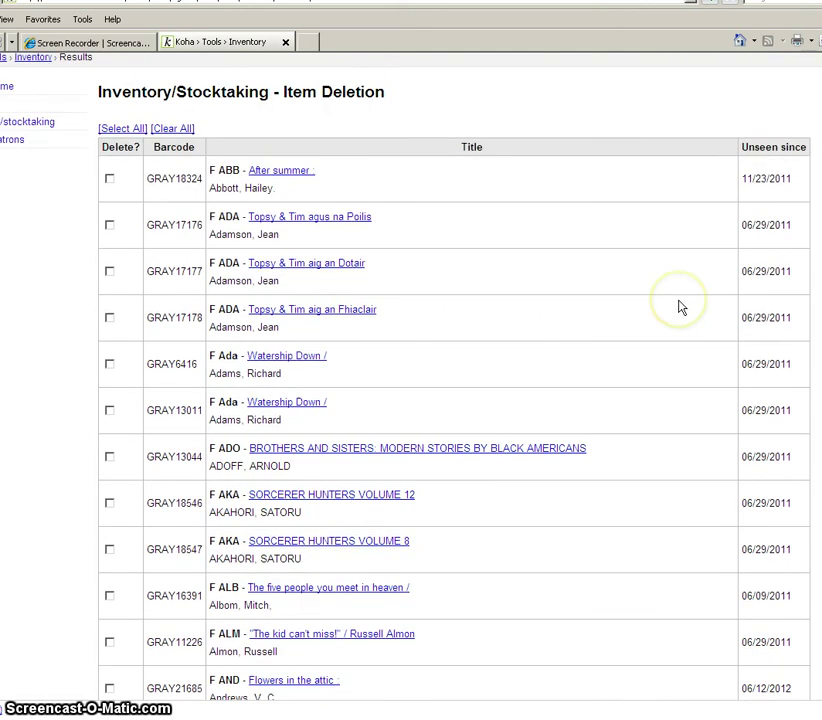
pyautogui.scroll(-4, 680, 307)
pyautogui.scroll(-4, 680, 307)
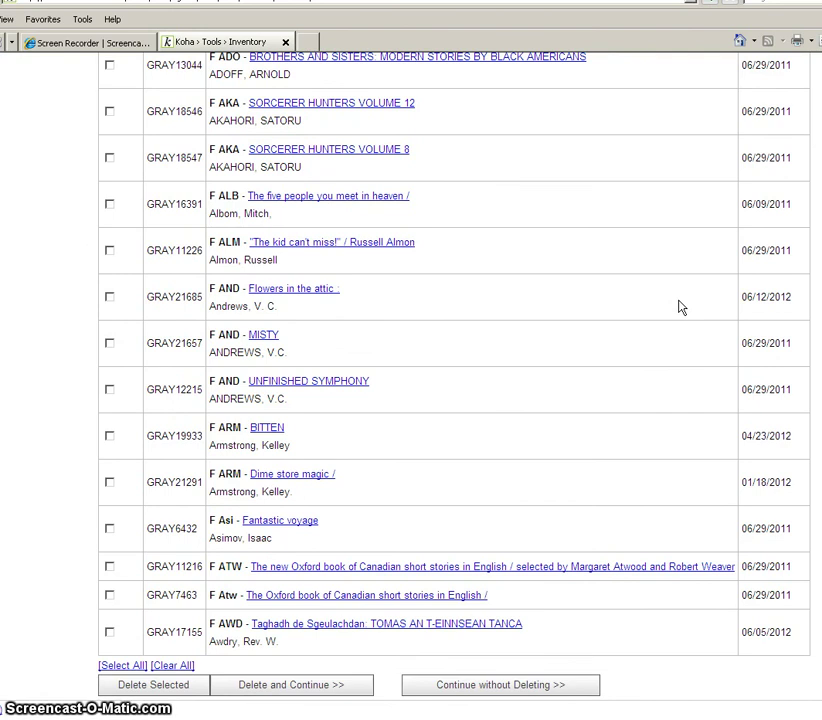
pyautogui.scroll(6, 680, 307)
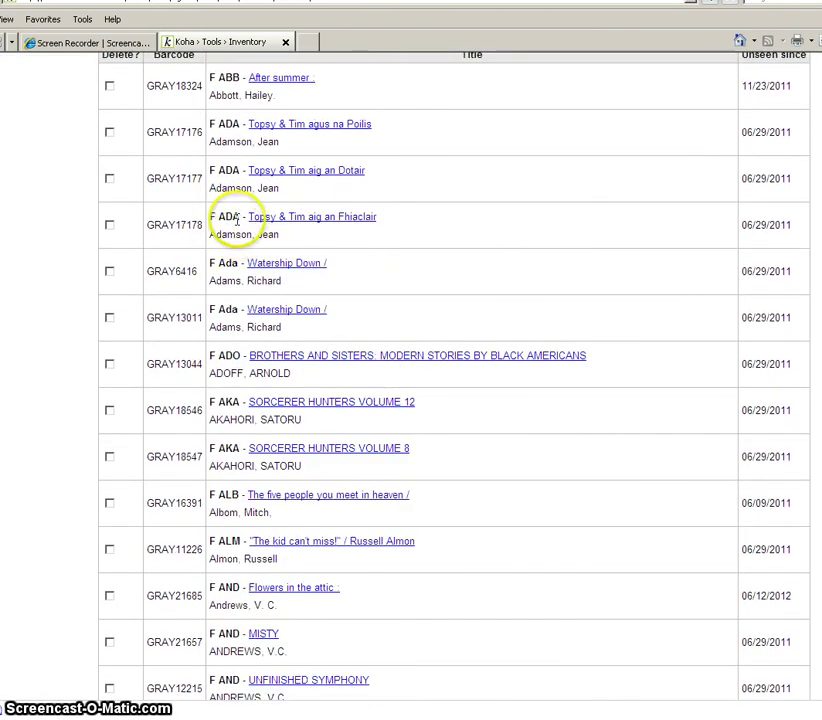
pyautogui.scroll(2, 385, 250)
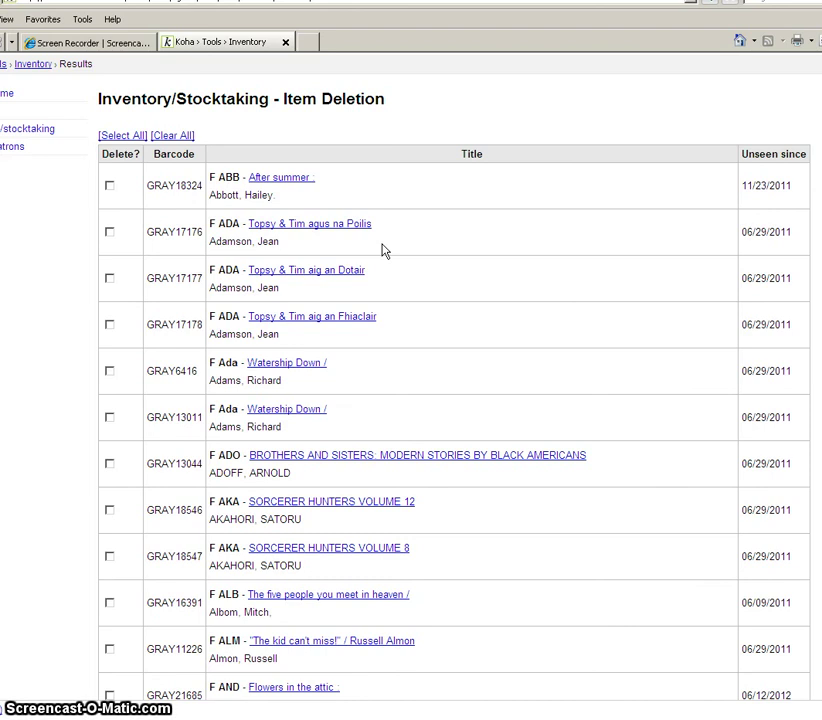
pyautogui.click(450, 310)
pyautogui.scroll(-8, 450, 311)
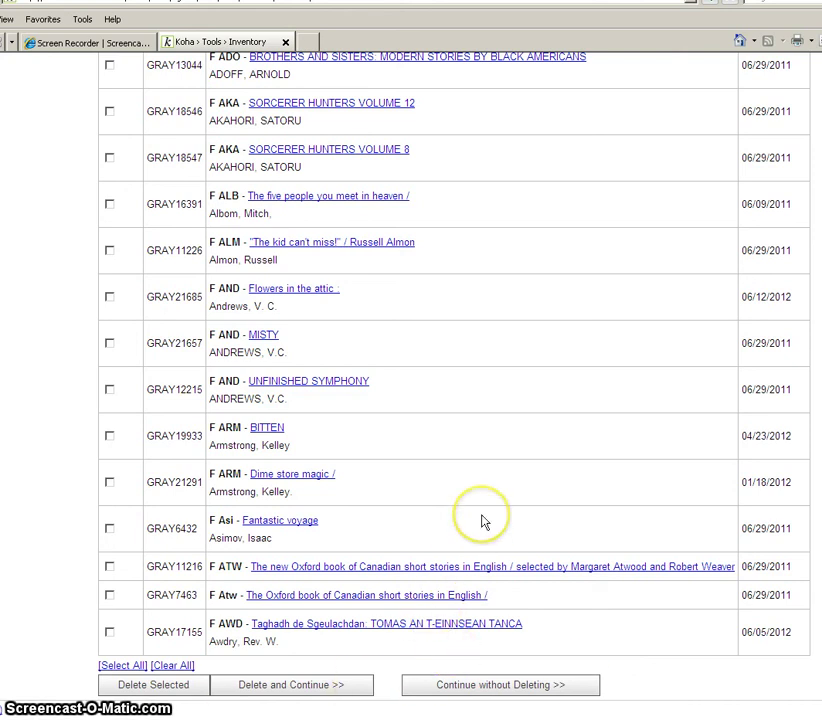
pyautogui.scroll(5, 481, 521)
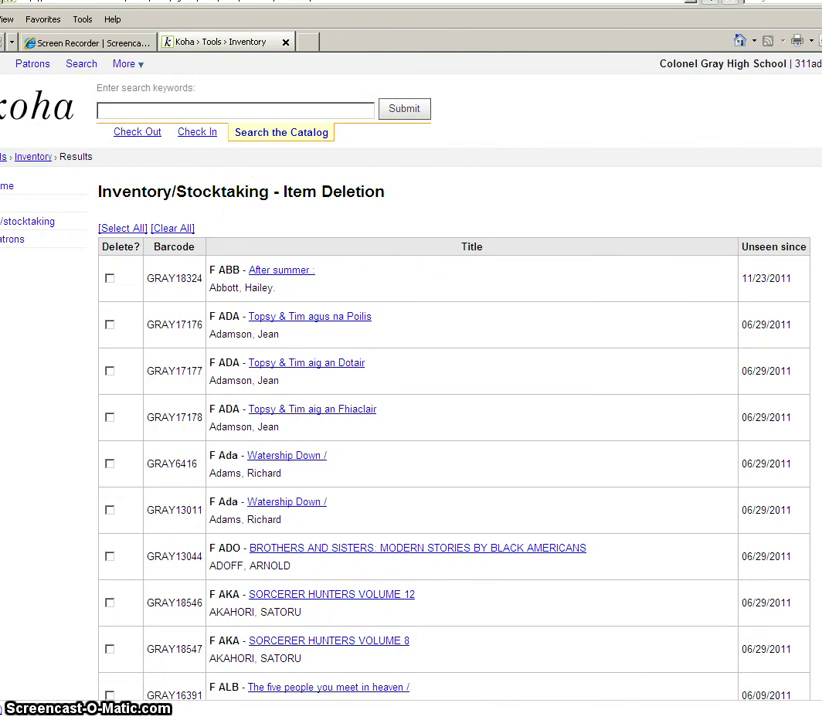
# Step: Open a print preview of the Item Deletion list of unseen items
pyautogui.click(1, 19)
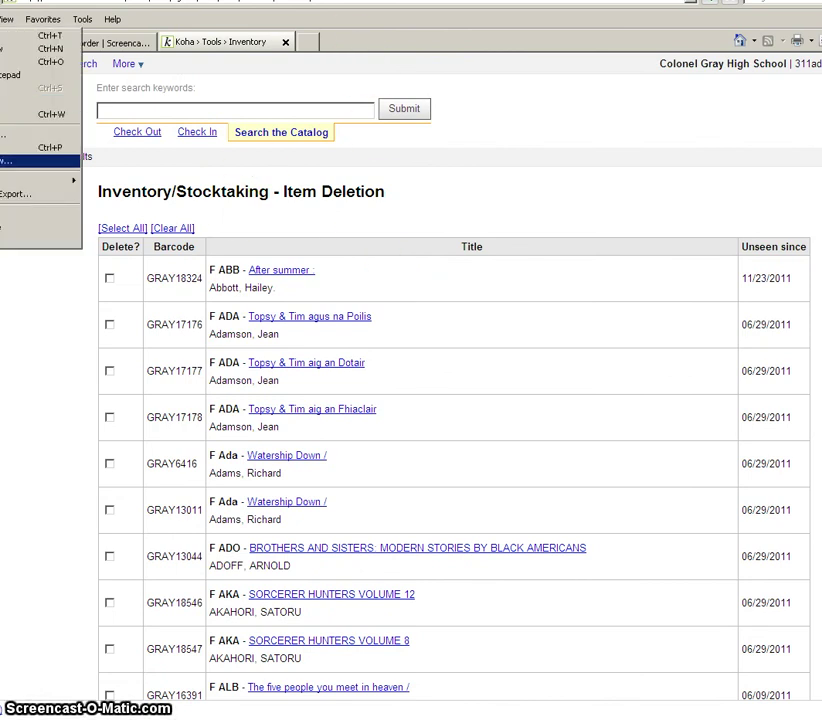
pyautogui.click(5, 161)
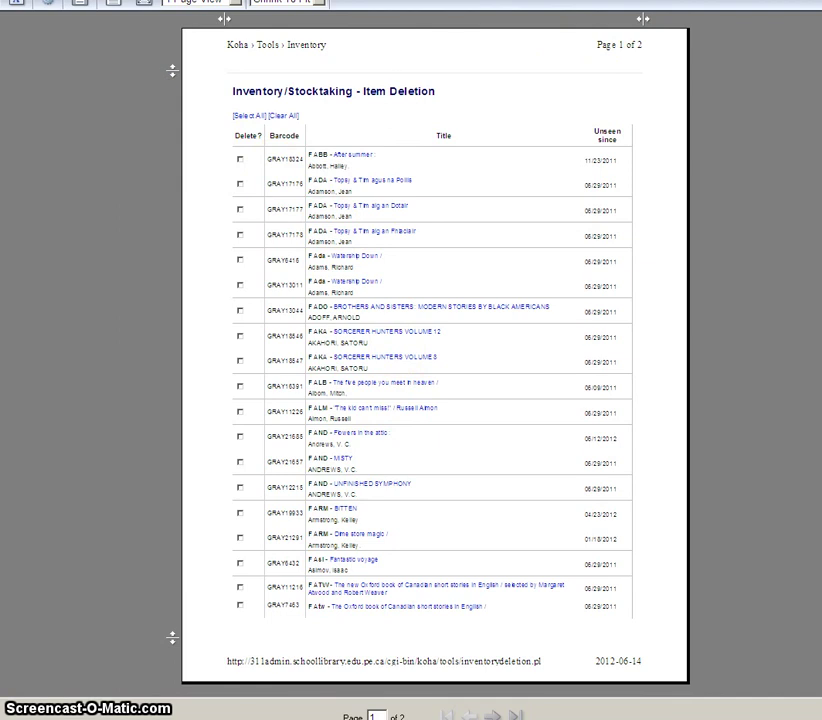
pyautogui.click(499, 78)
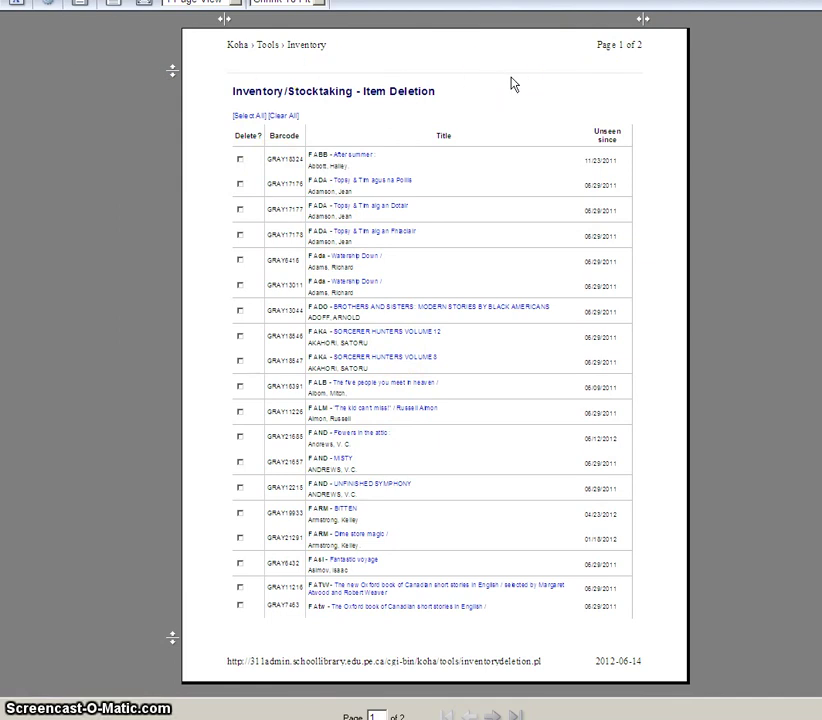